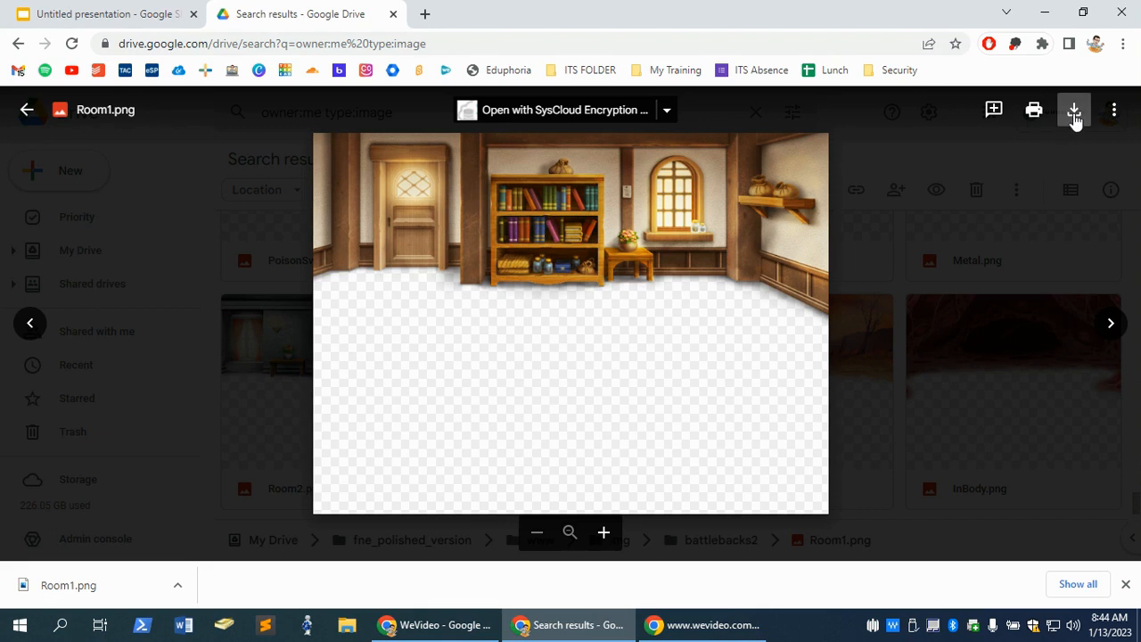
Step: Download Room1.png from Google Drive and launch Paint 3D
click(1075, 116)
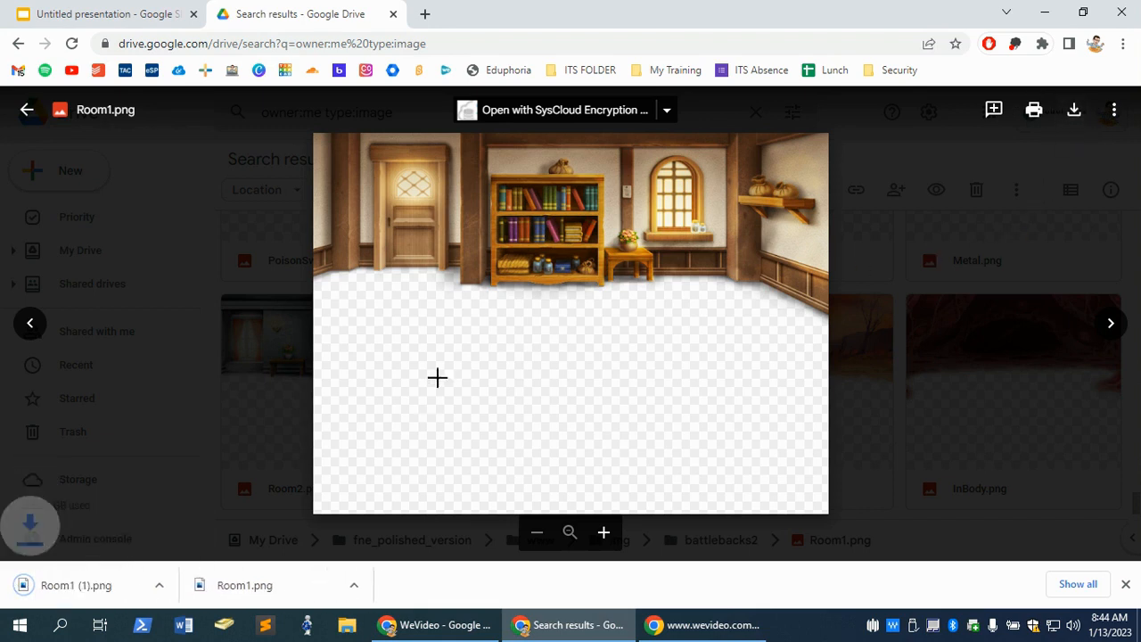
click(62, 626)
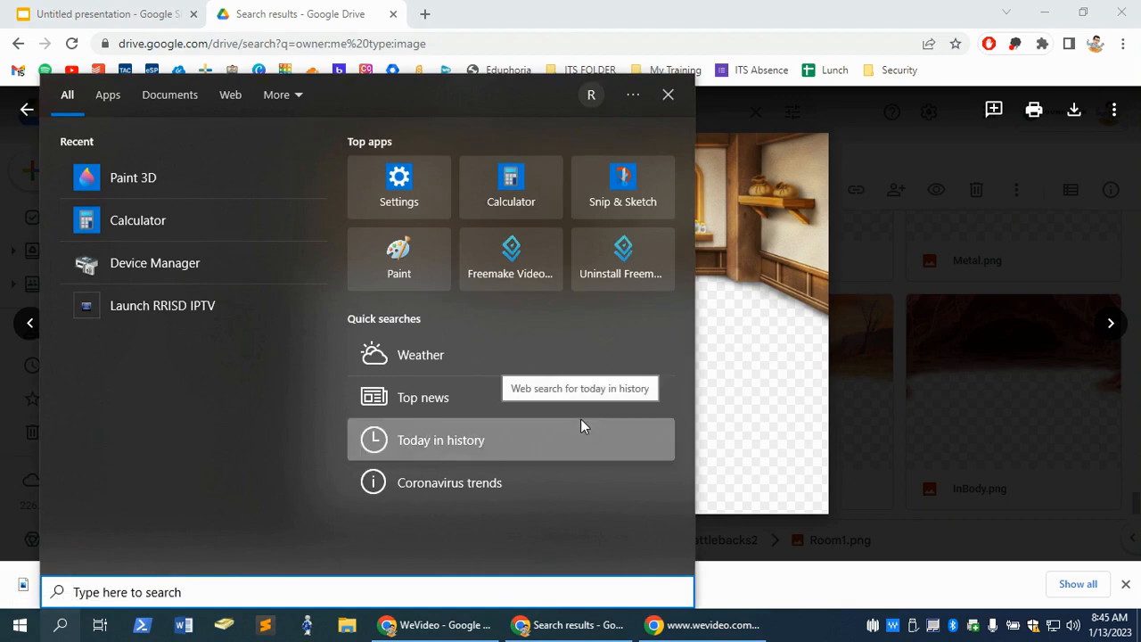
text(pai)
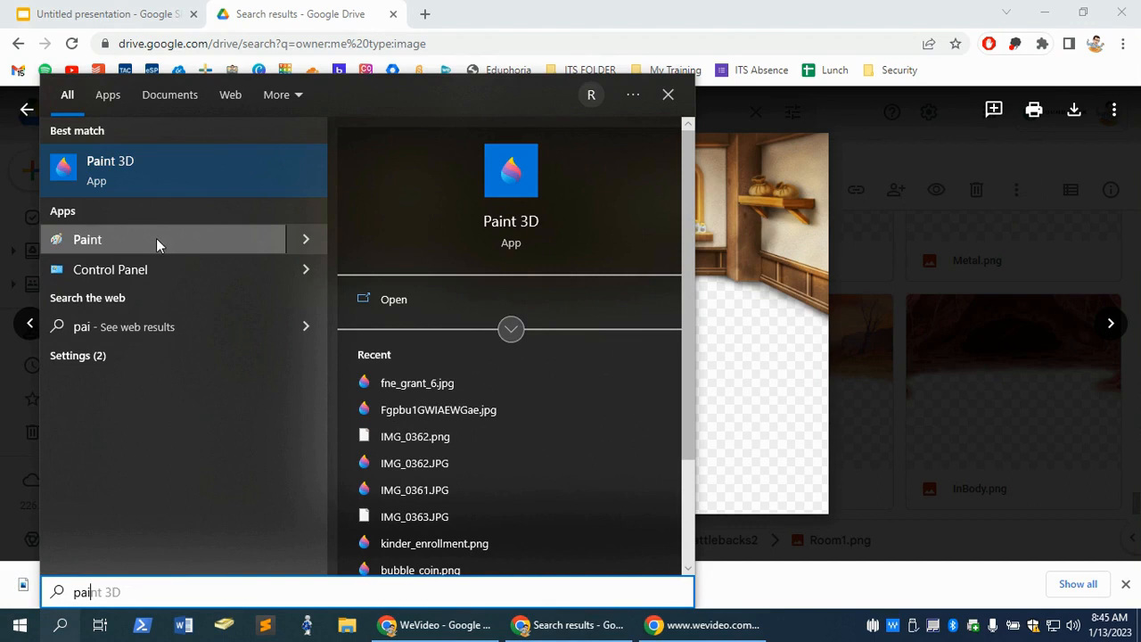
click(168, 177)
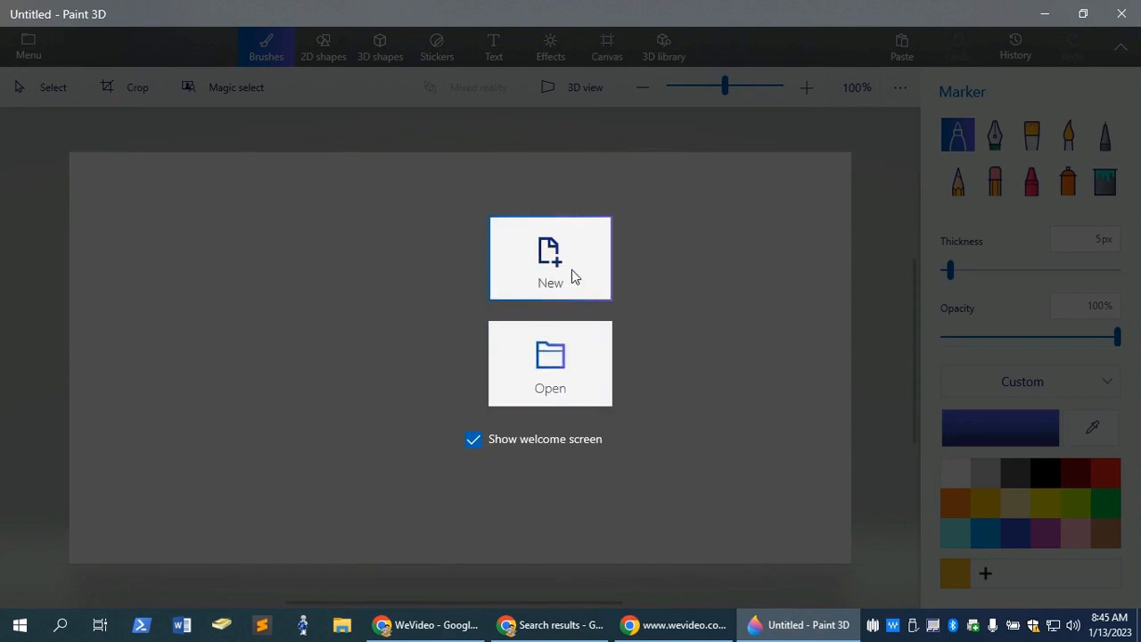
Step: Open the downloaded image Room1 (1).png from the Downloads folder
click(554, 393)
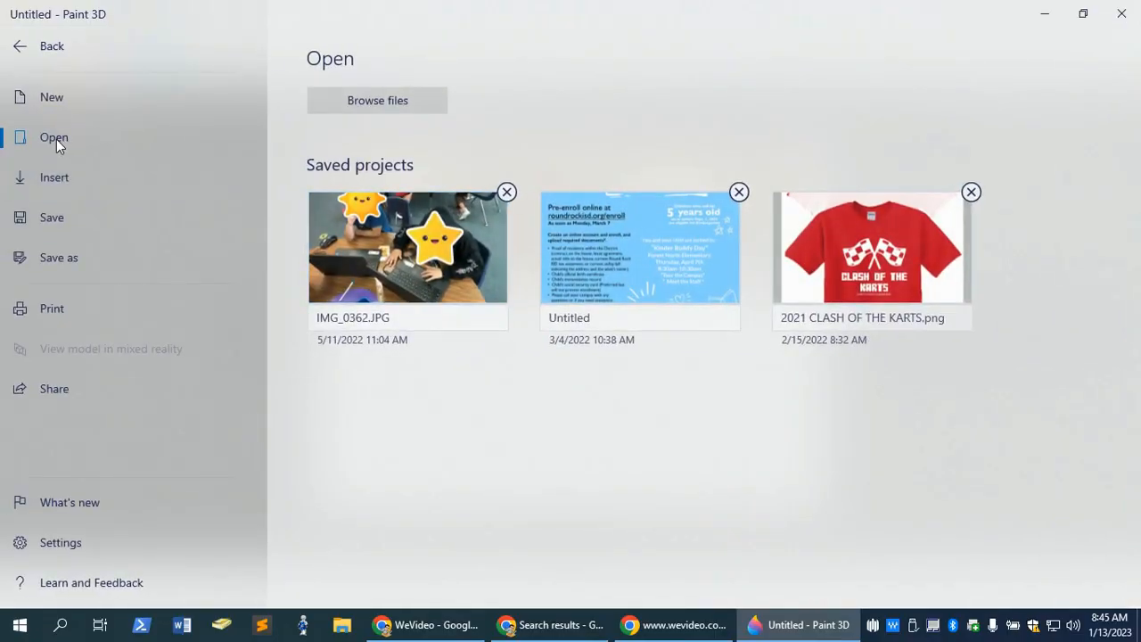
click(403, 102)
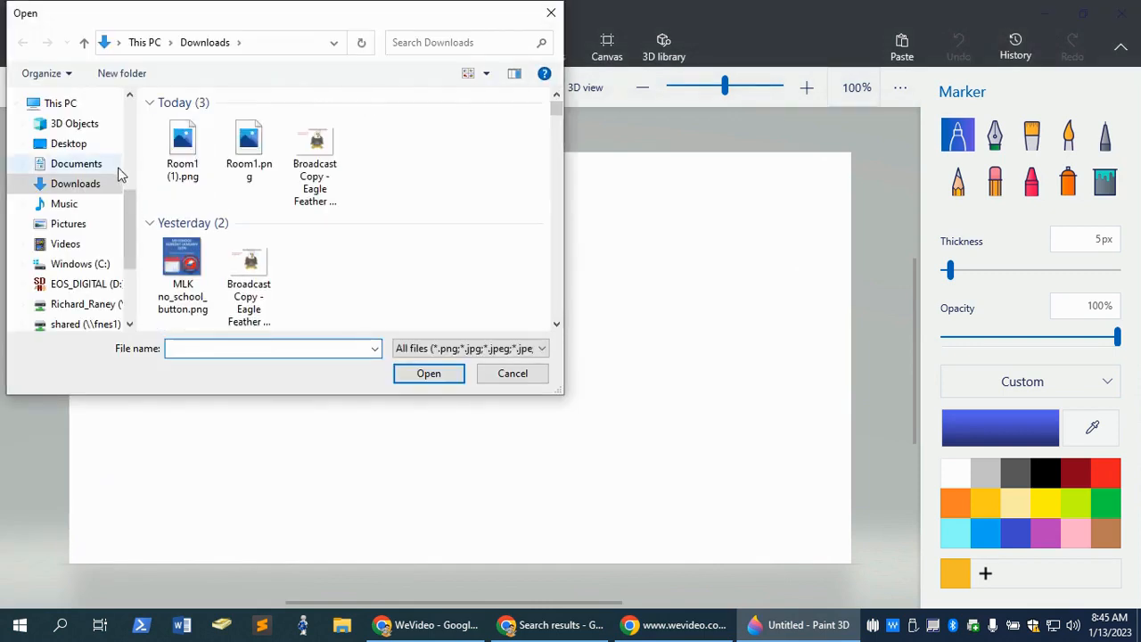
double_click(183, 151)
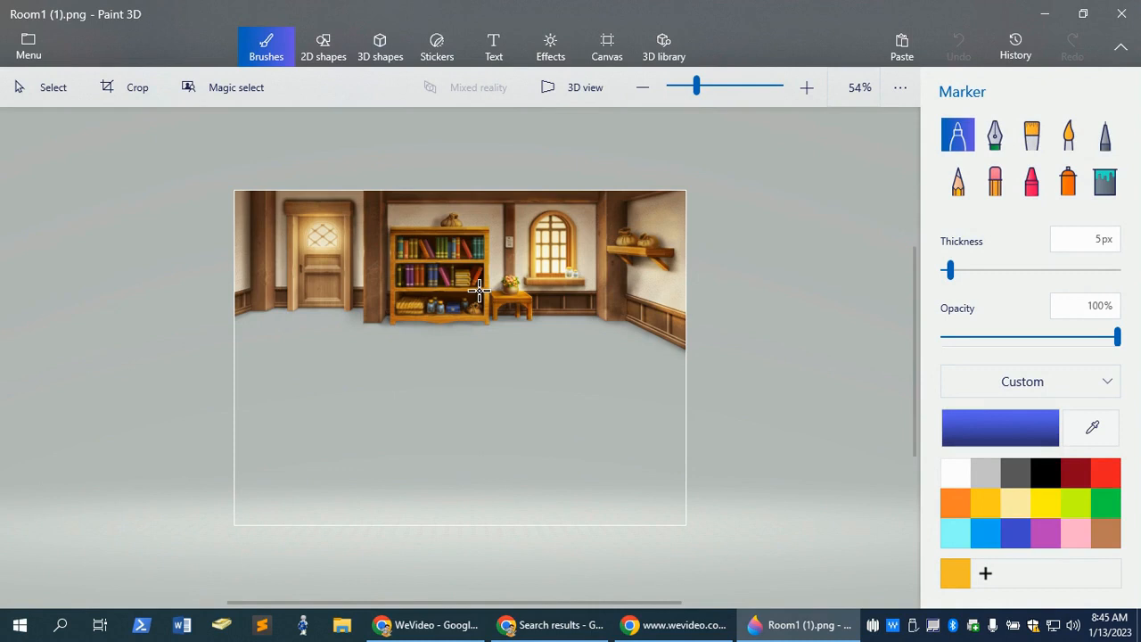
Step: Cut out the bookshelf with Magic select, framing the area closely around it and keeping background autofill on
click(238, 90)
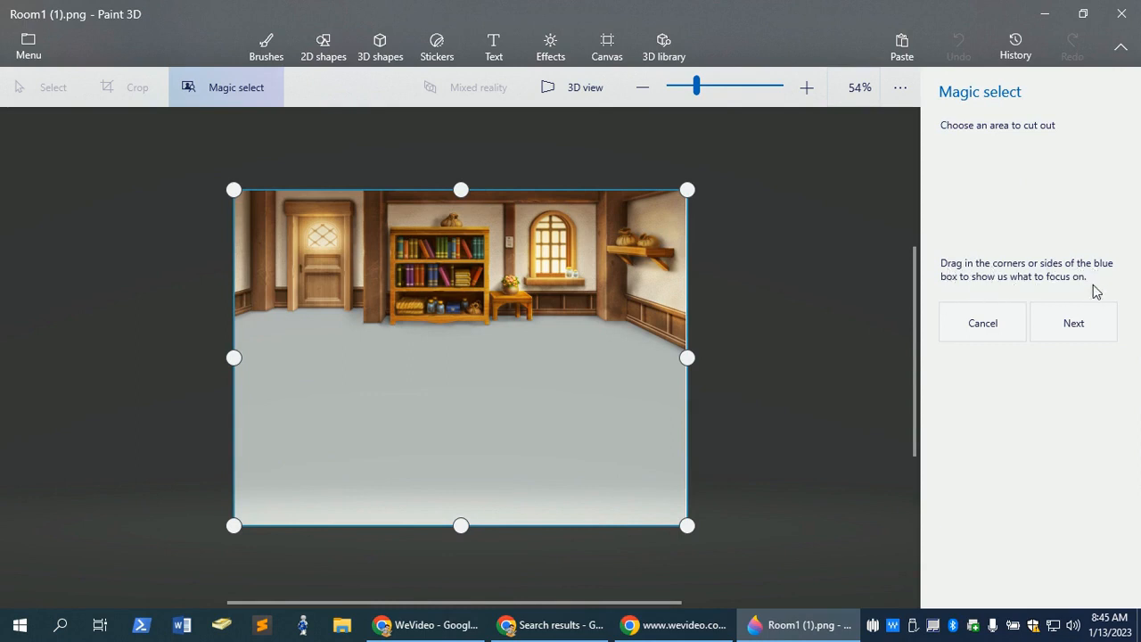
drag(232, 188, 388, 211)
drag(691, 529, 495, 334)
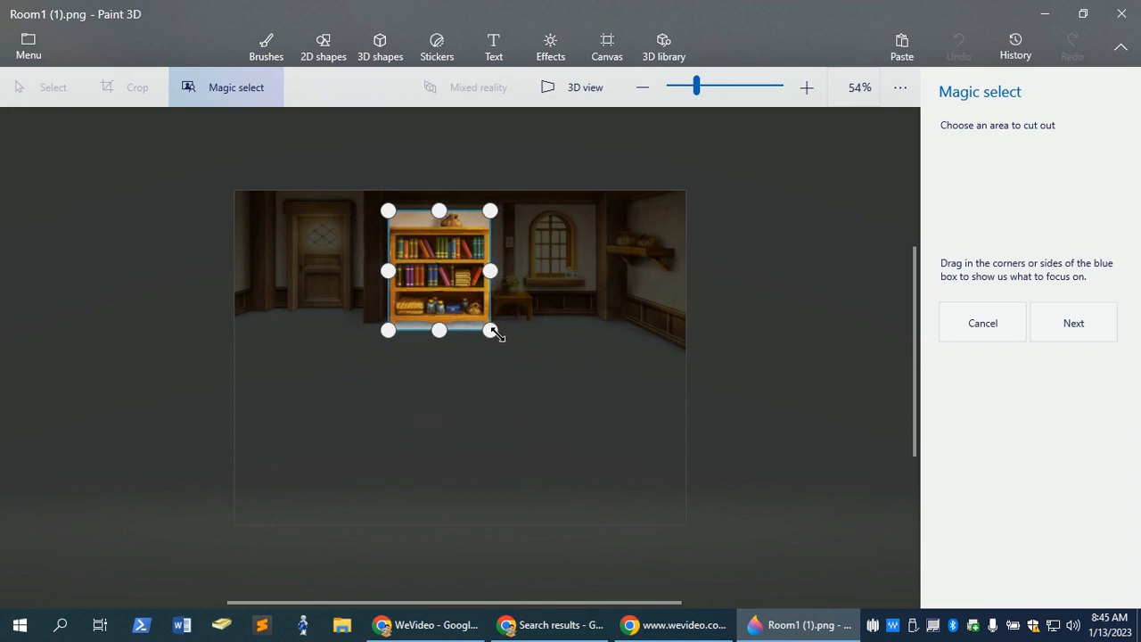
drag(699, 89, 726, 96)
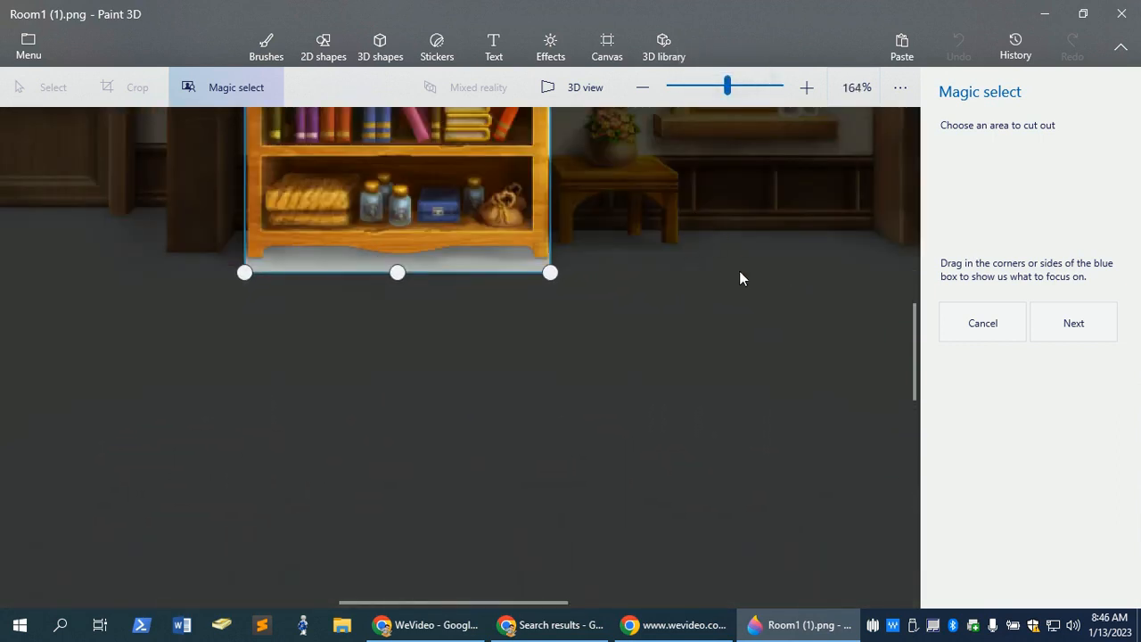
scroll(321, 408, down, 3)
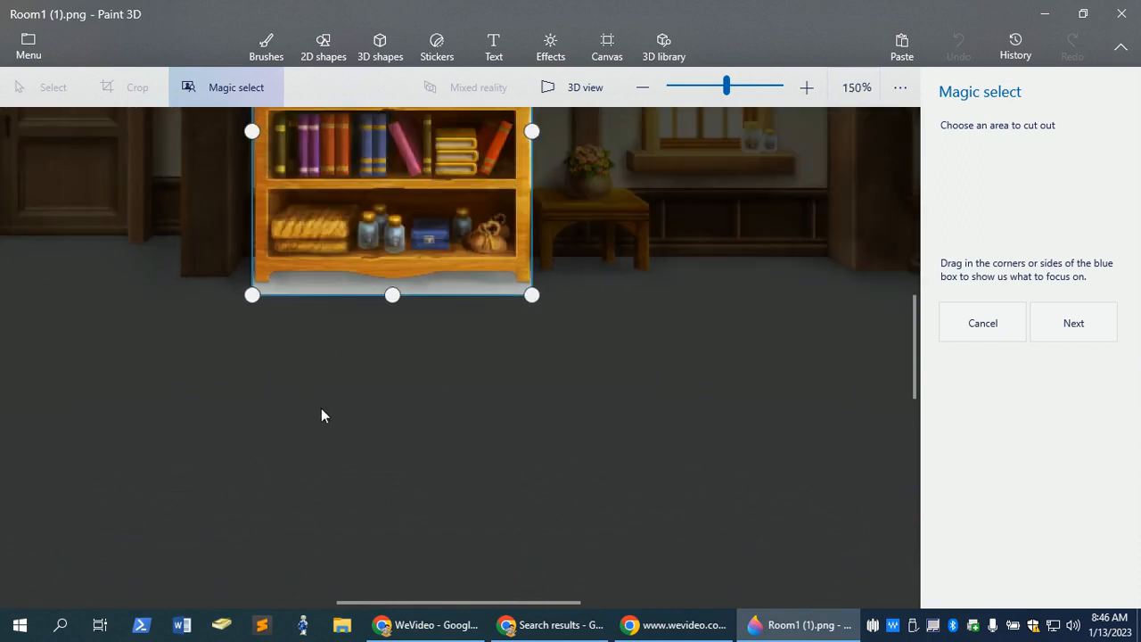
scroll(346, 375, down, 2)
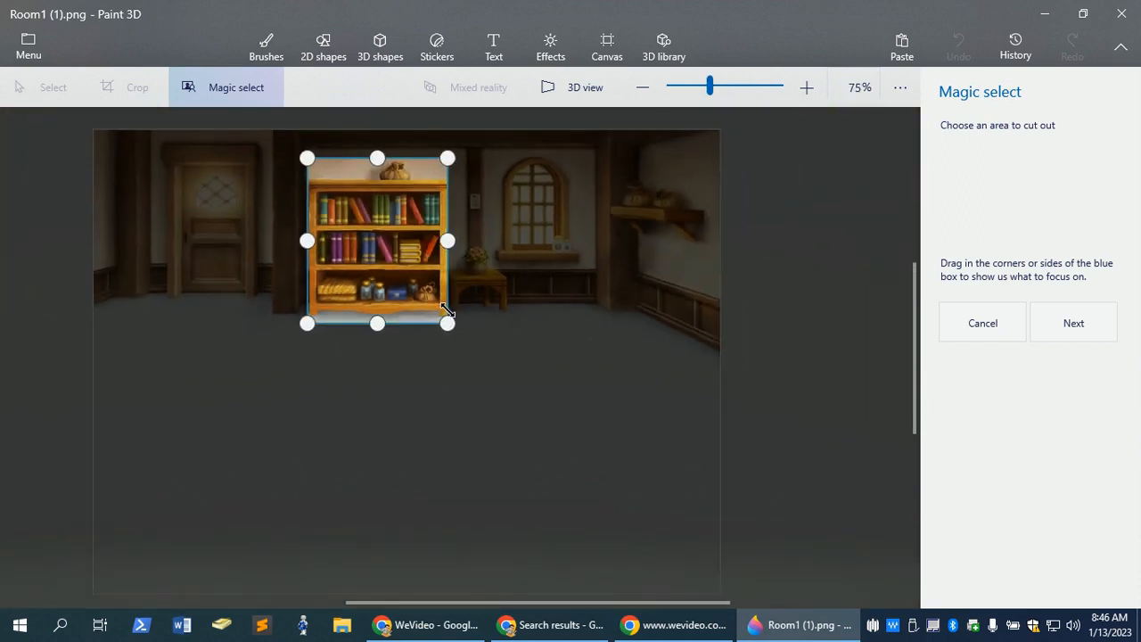
drag(448, 324, 449, 321)
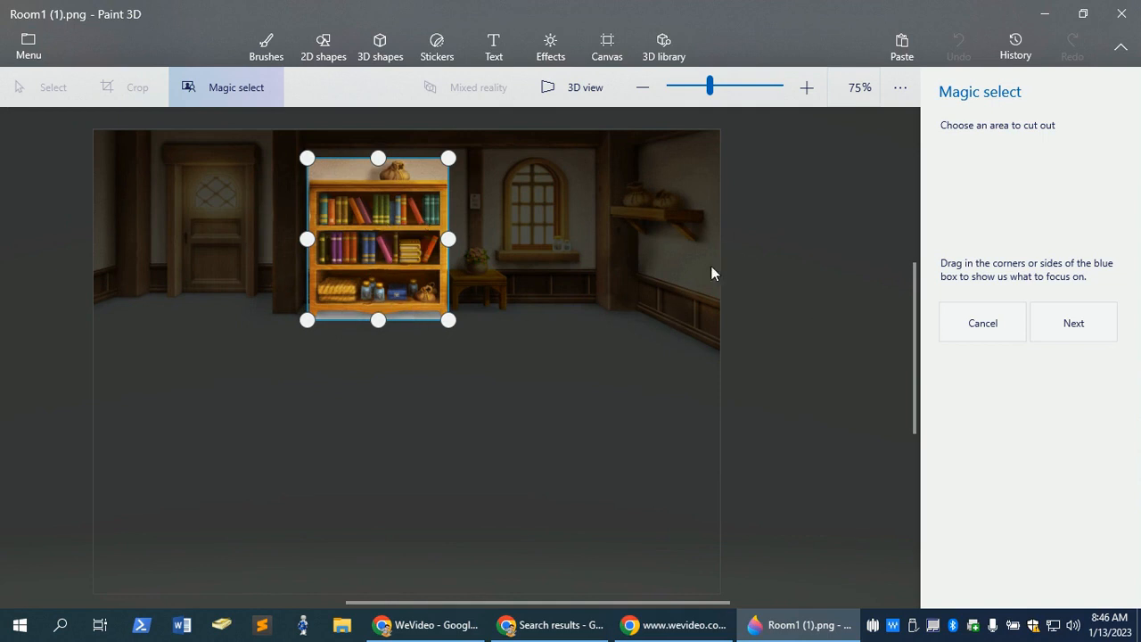
click(1070, 325)
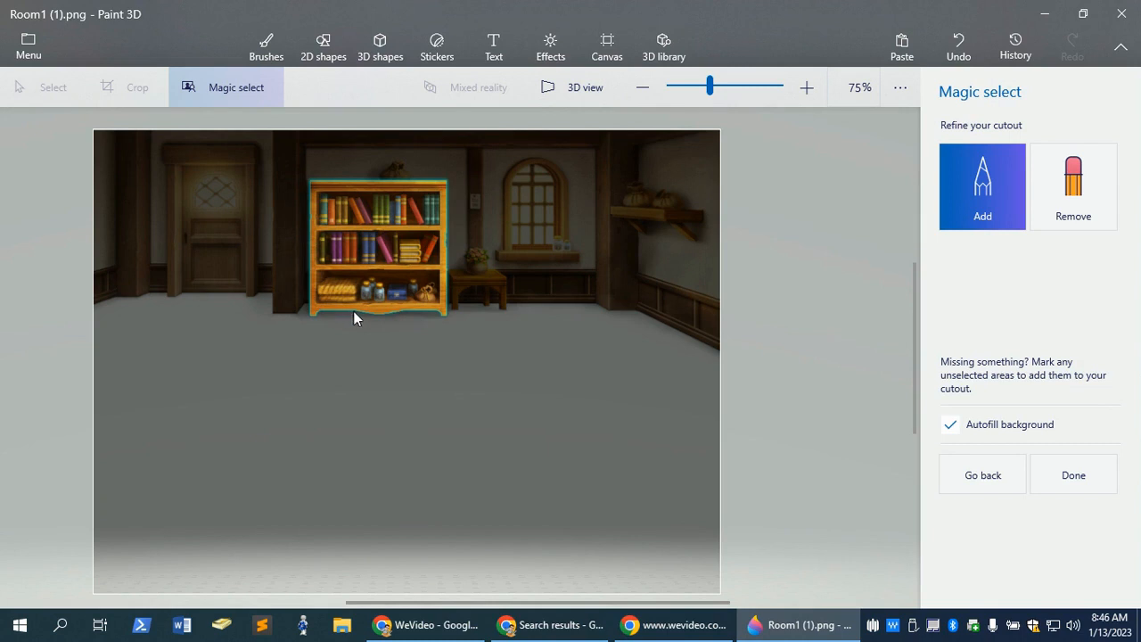
click(1064, 484)
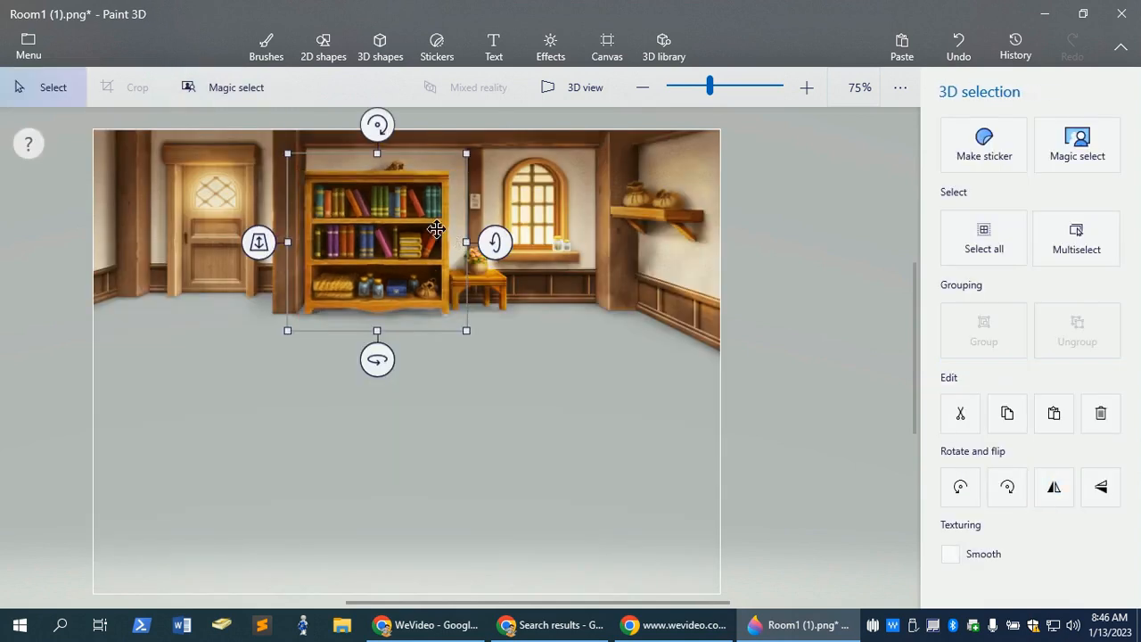
Step: Shift the bookshelf cutout slightly down and to the right in the room image, and copy it
drag(381, 233, 406, 258)
right_click(406, 259)
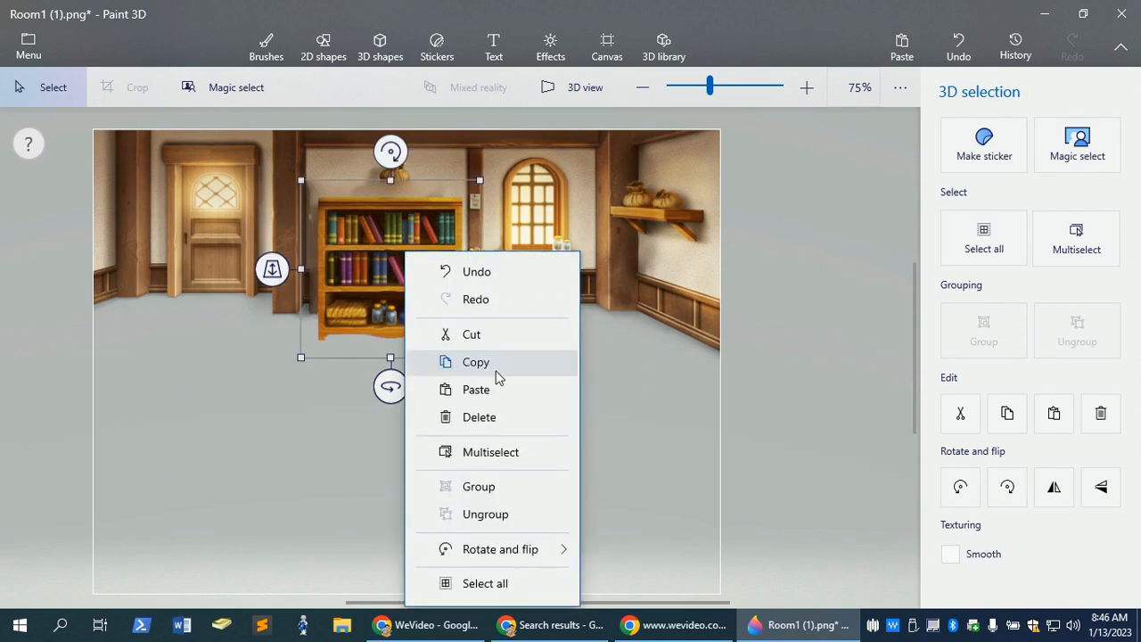
click(495, 370)
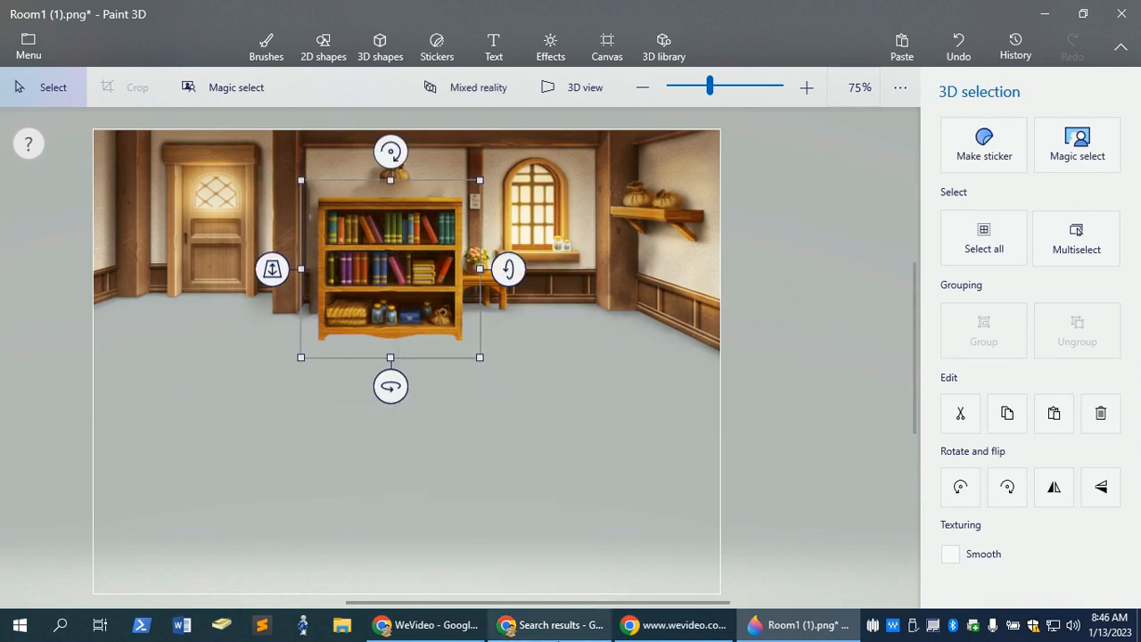
Step: Switch to the untitled Google Slides presentation in Chrome and paste the copied bookshelf onto the first slide
click(428, 627)
click(543, 624)
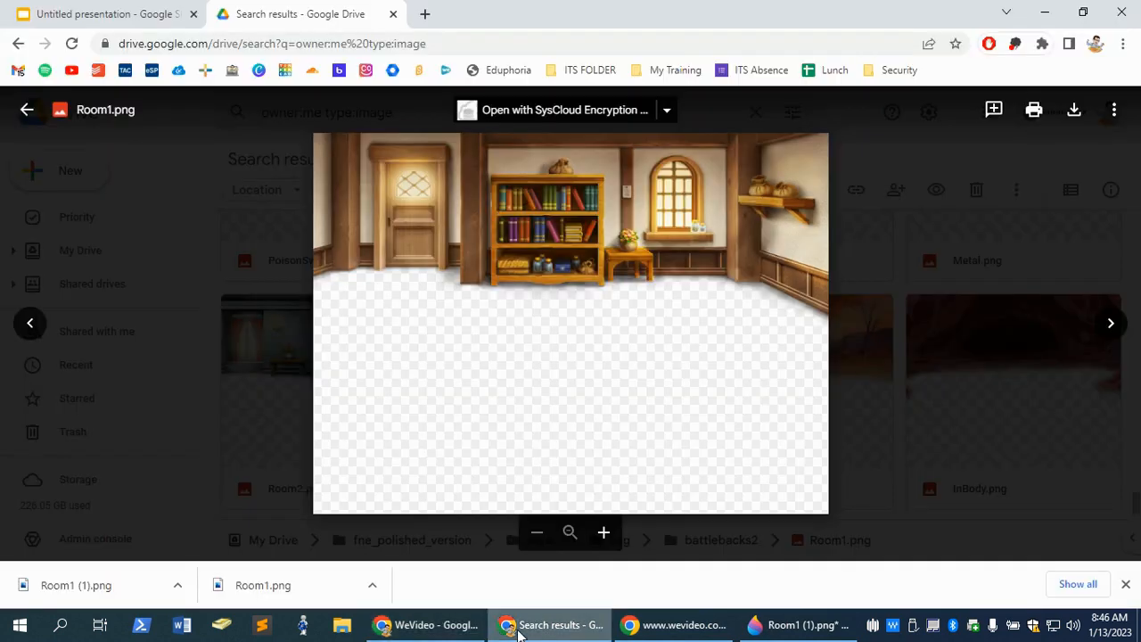
click(94, 14)
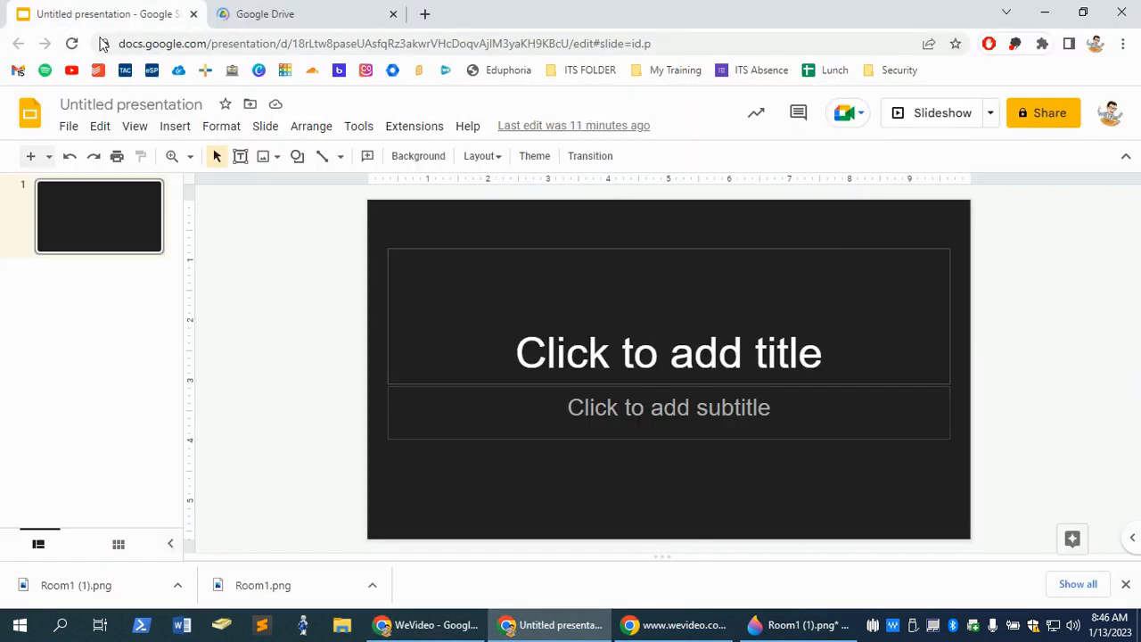
right_click(616, 229)
click(660, 273)
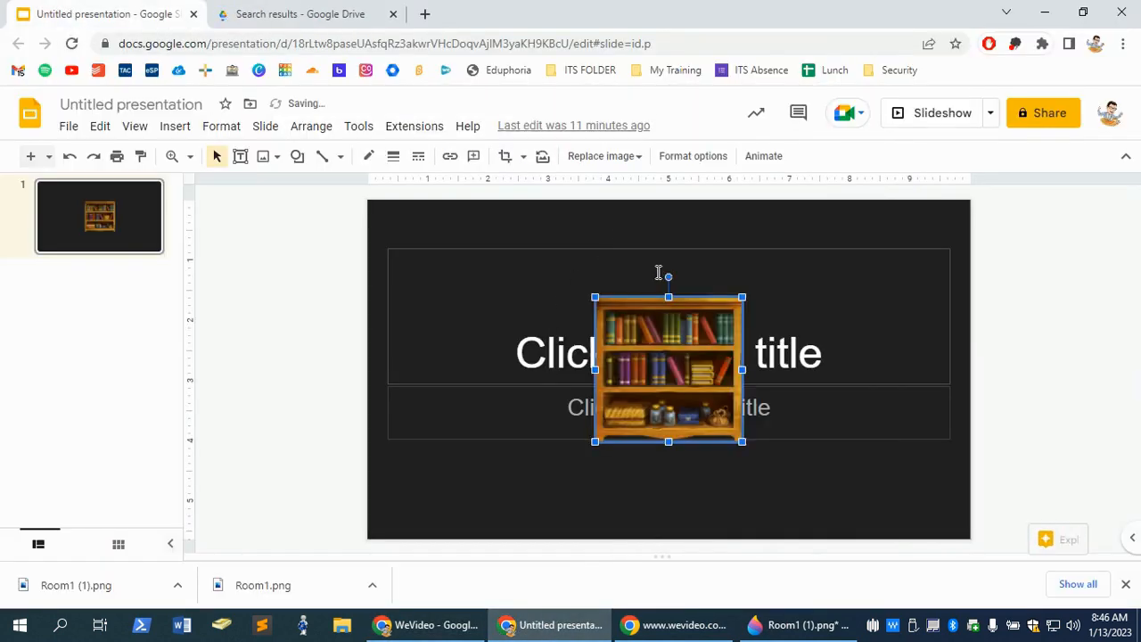
Step: Move the pasted bookshelf around the slide and place it in the slide's lower-right corner
drag(524, 296, 441, 284)
click(692, 236)
click(656, 225)
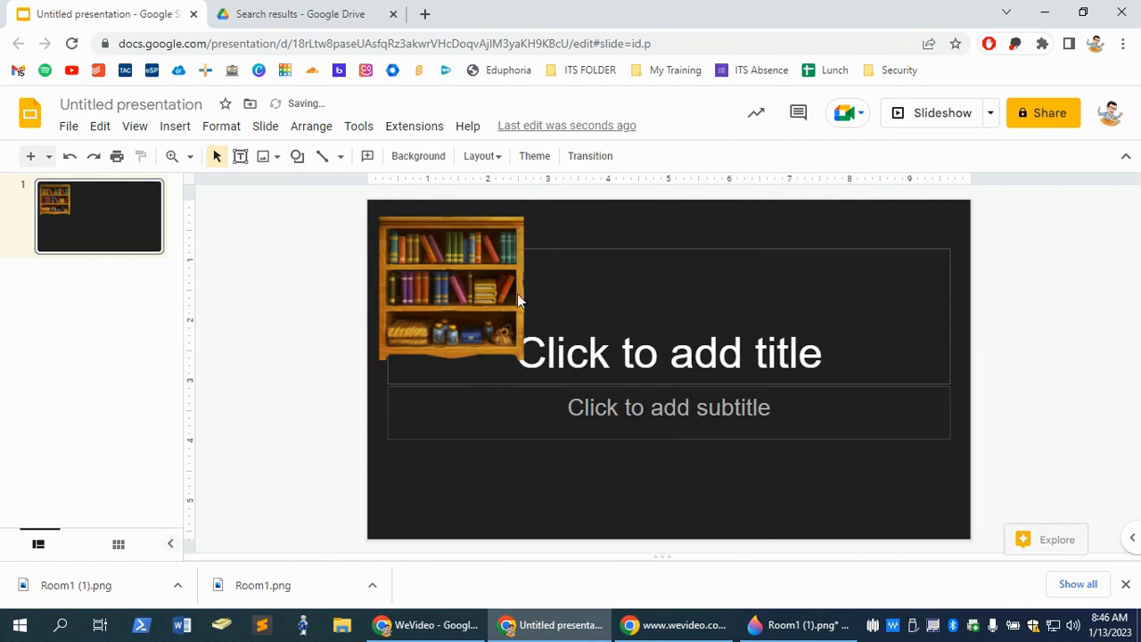
drag(473, 286, 918, 470)
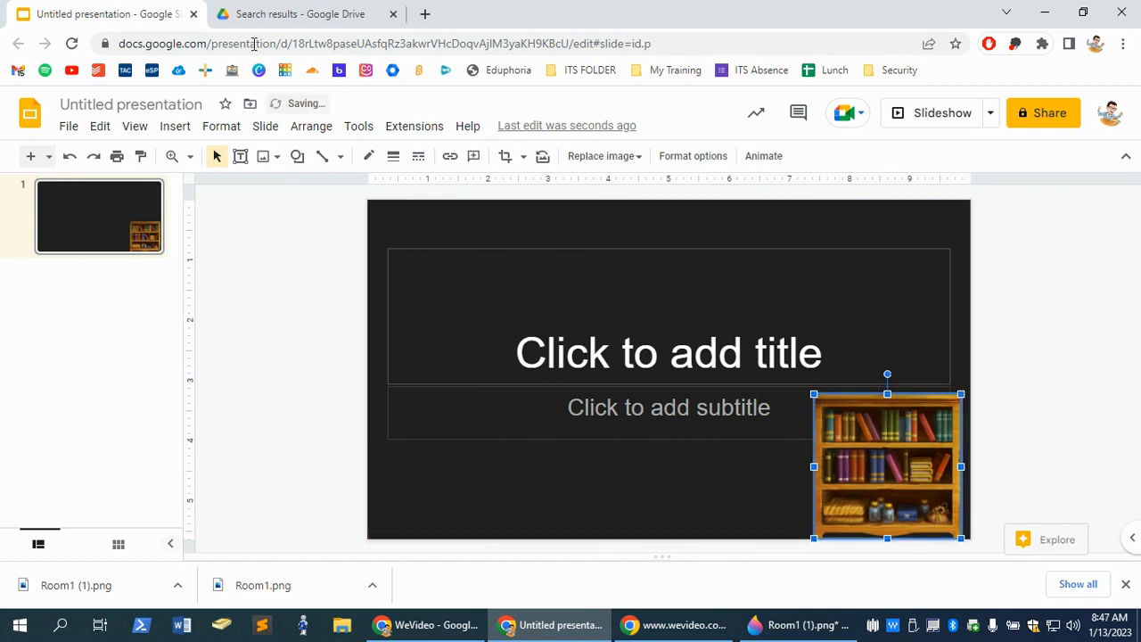
Step: Return to Paint 3D and undo the bookshelf's move and cutout
click(796, 624)
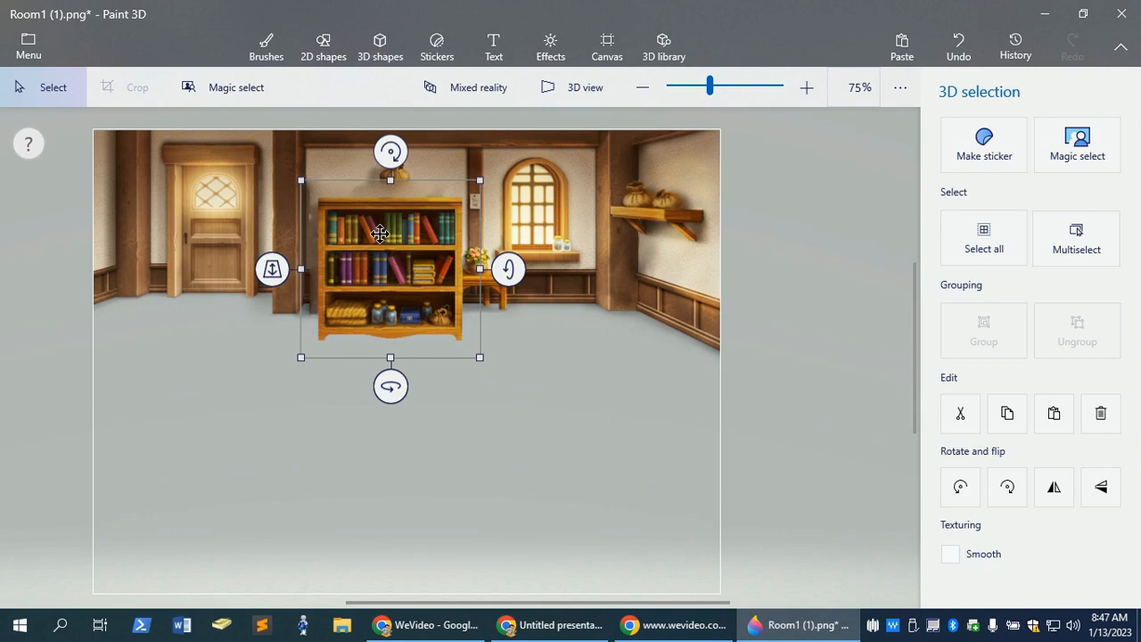
key(ctrl+z)
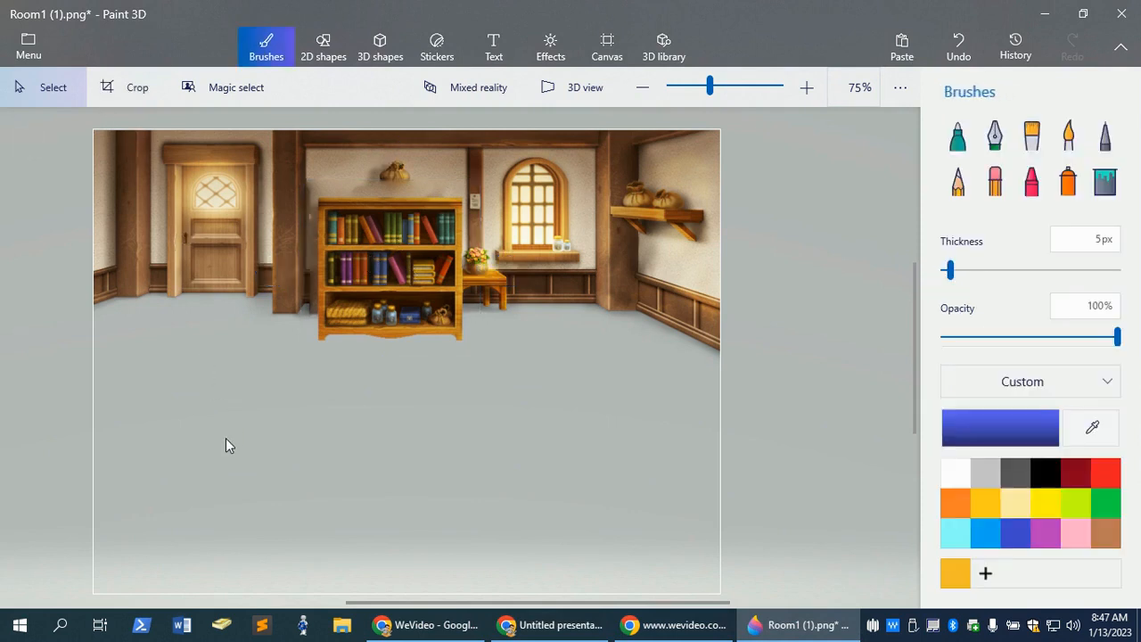
key(ctrl+z)
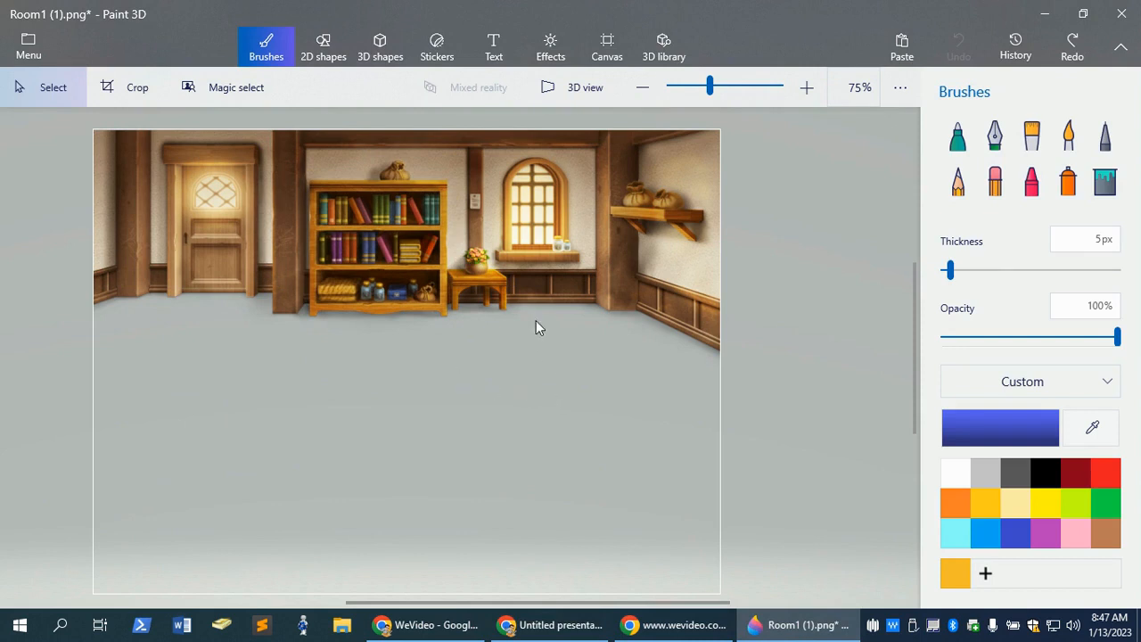
Step: Start a new Magic select cutout framed around the bookshelf and add the sack on top of it to the selection
click(224, 86)
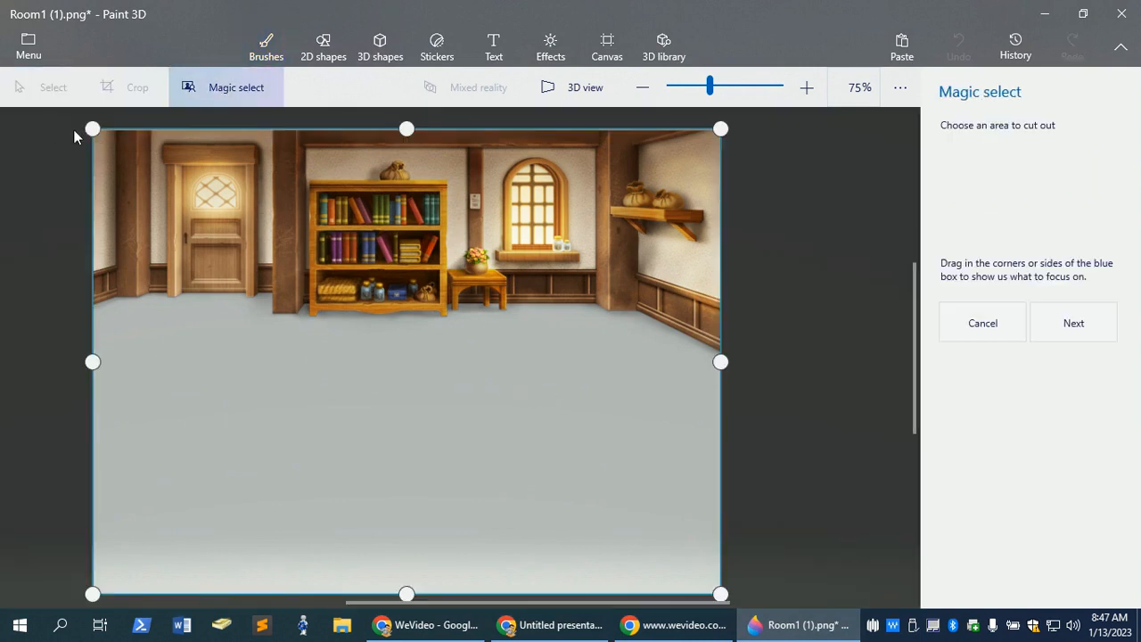
drag(92, 128, 308, 161)
drag(718, 588, 450, 320)
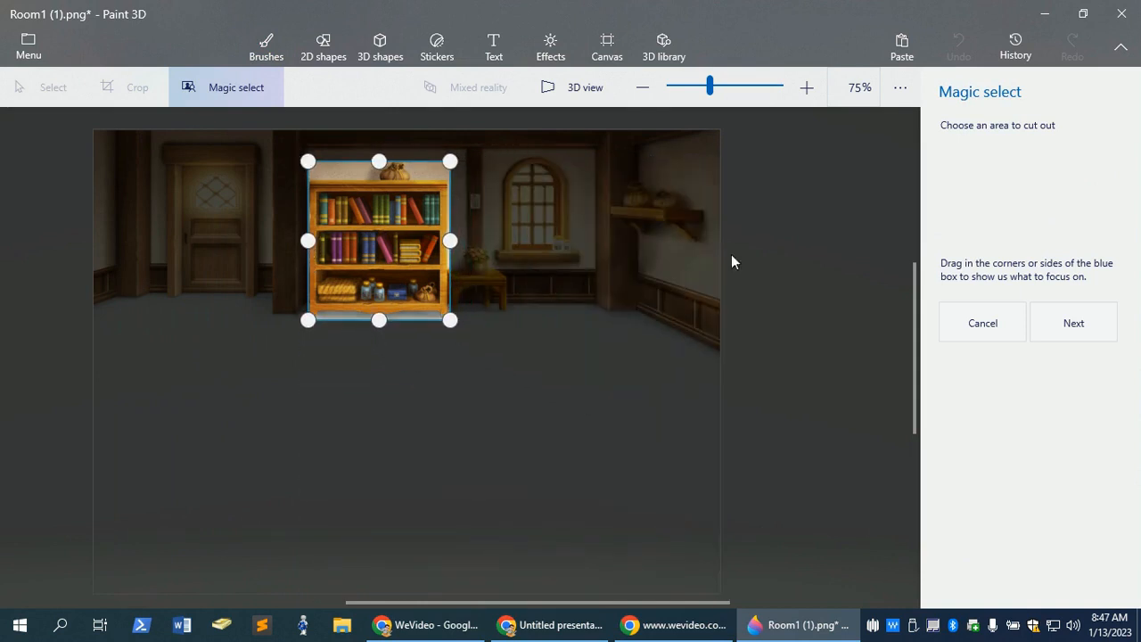
click(1075, 322)
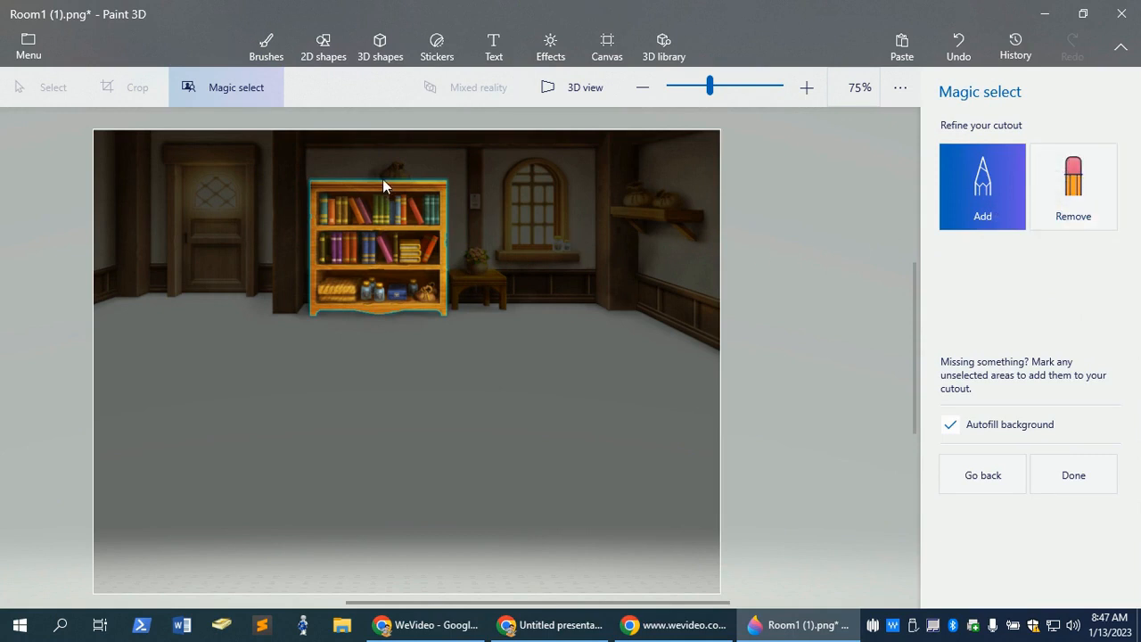
drag(382, 168, 393, 162)
drag(709, 90, 719, 92)
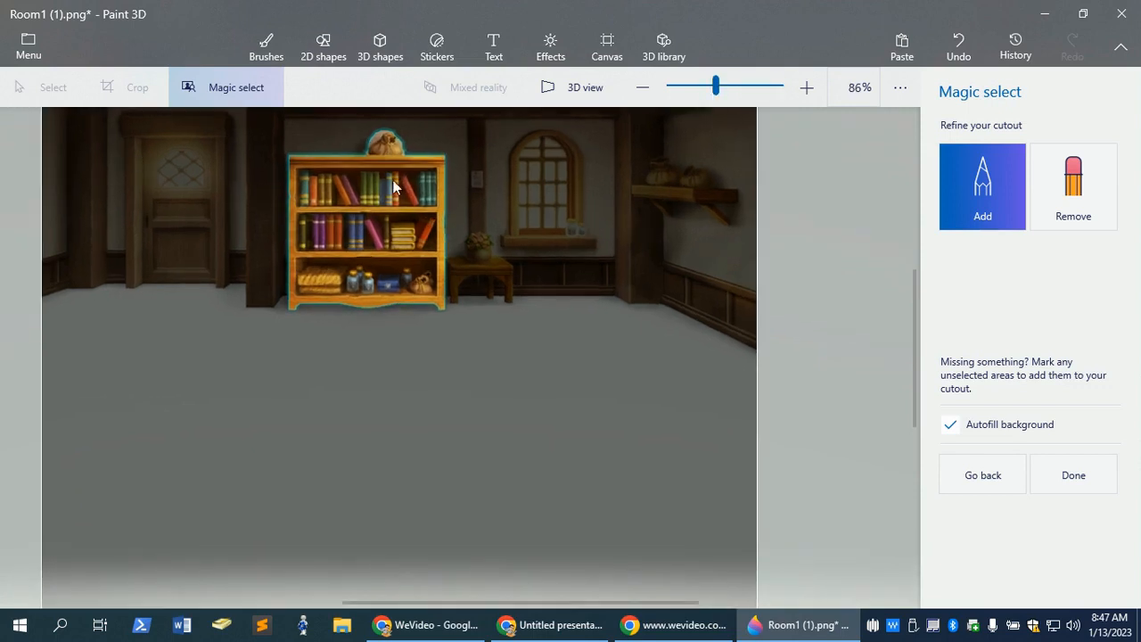
Step: Mark unwanted areas around the sack for removal from the cutout, and complete the cutout with background autofill turned off
click(1043, 200)
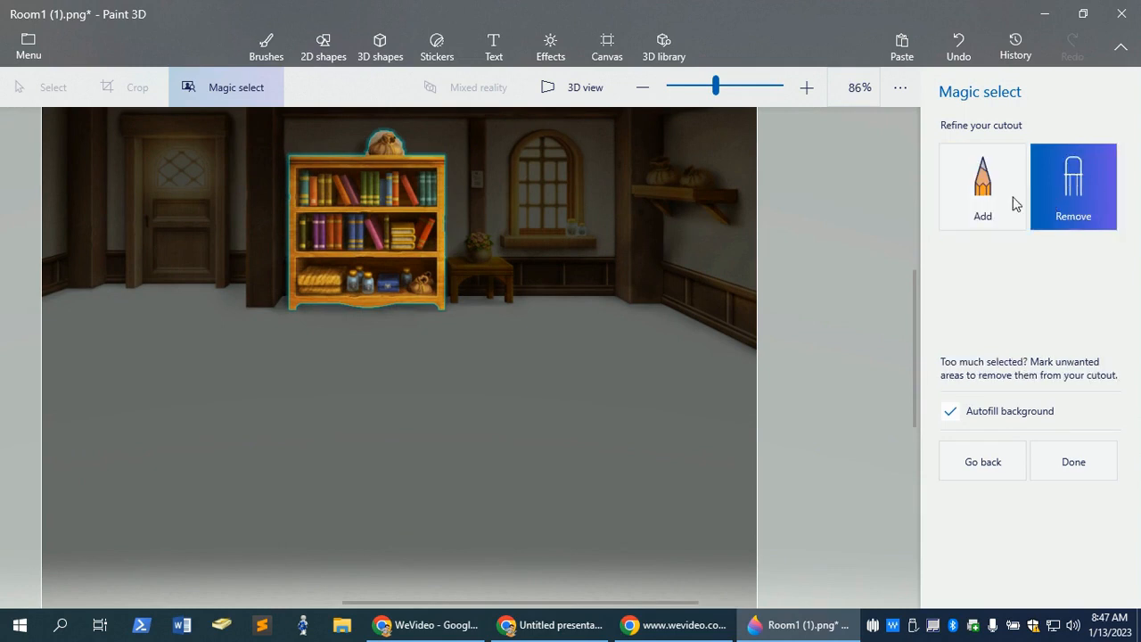
drag(368, 146, 402, 142)
mouse_move(377, 145)
mouse_down()
mouse_move(380, 133)
mouse_move(361, 136)
mouse_move(375, 137)
mouse_up()
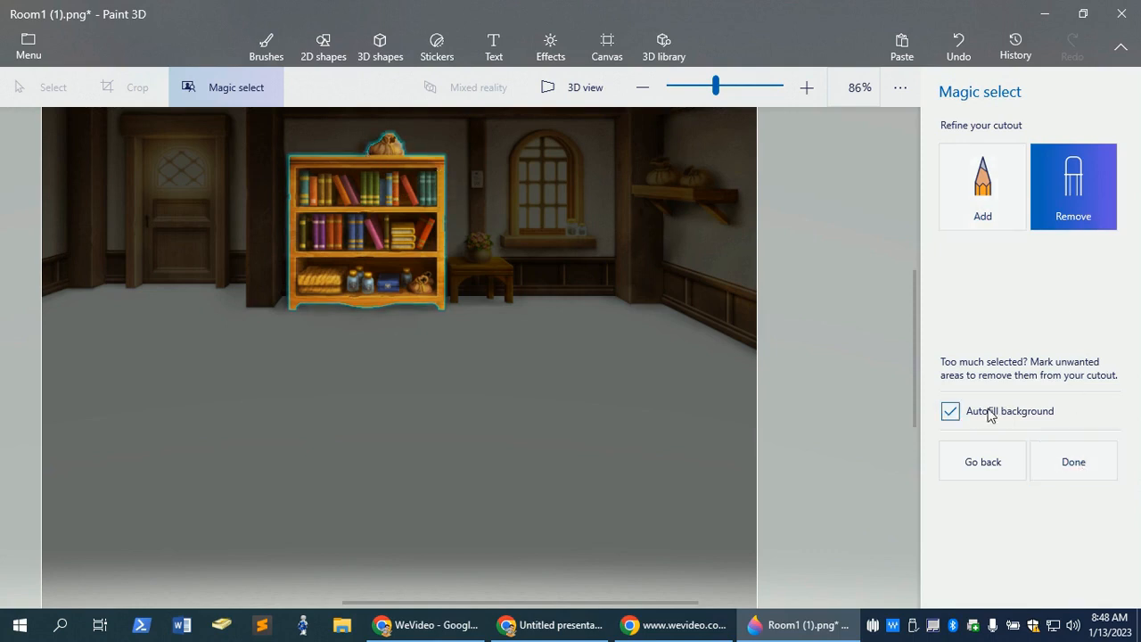
click(951, 412)
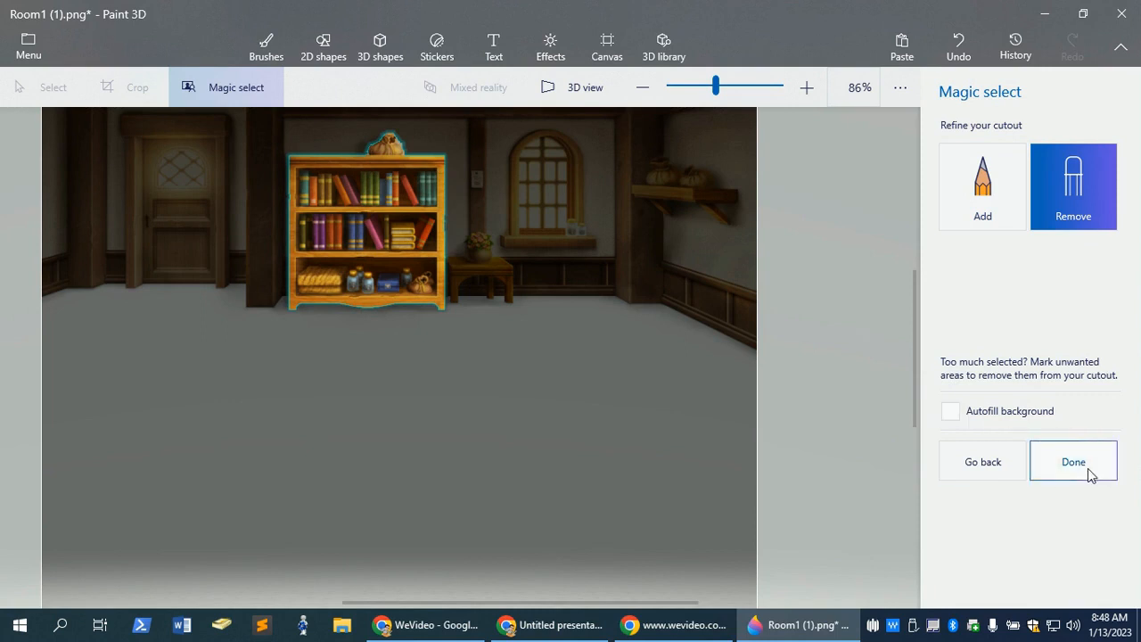
click(1086, 469)
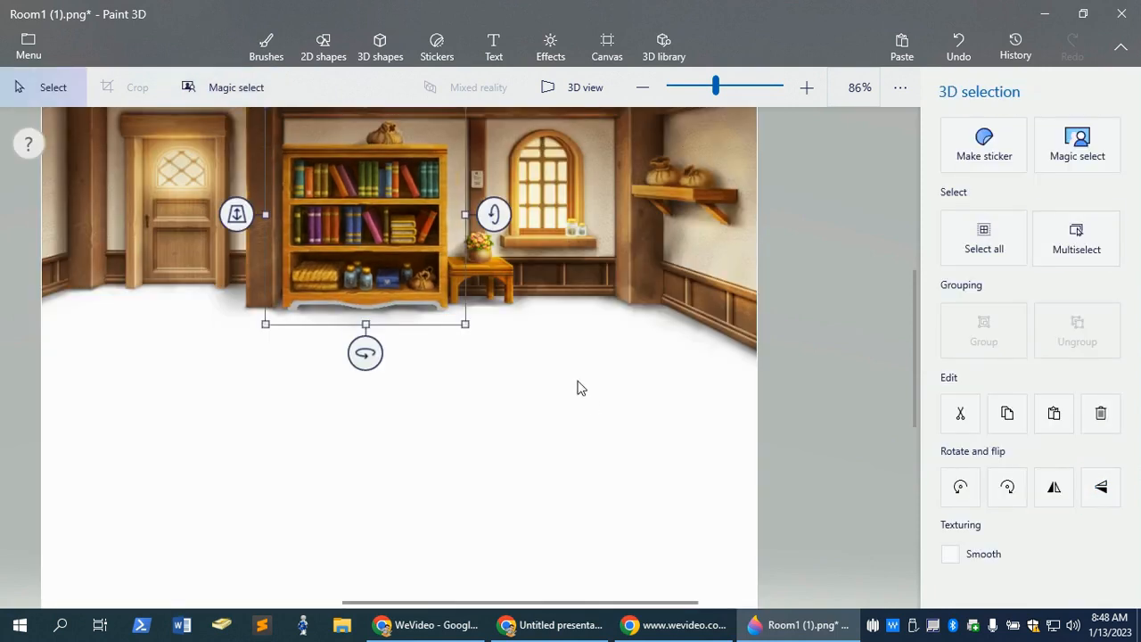
Step: Copy the bookshelf cutout with the sack, switch to the Google Slides presentation, and paste it onto the slide
right_click(332, 169)
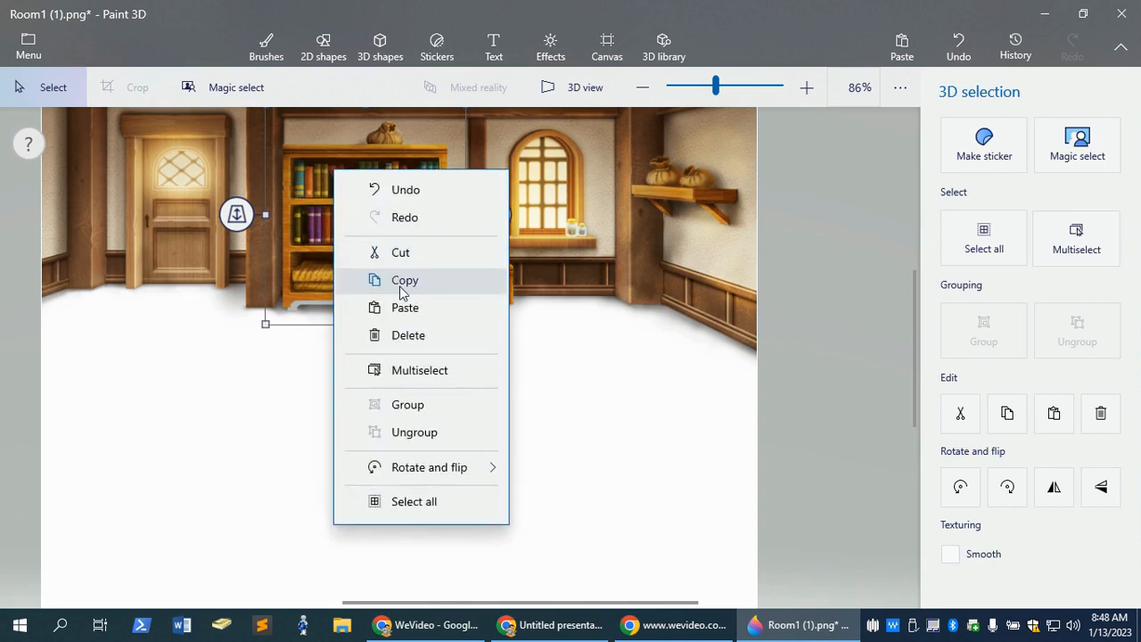
click(400, 280)
click(511, 628)
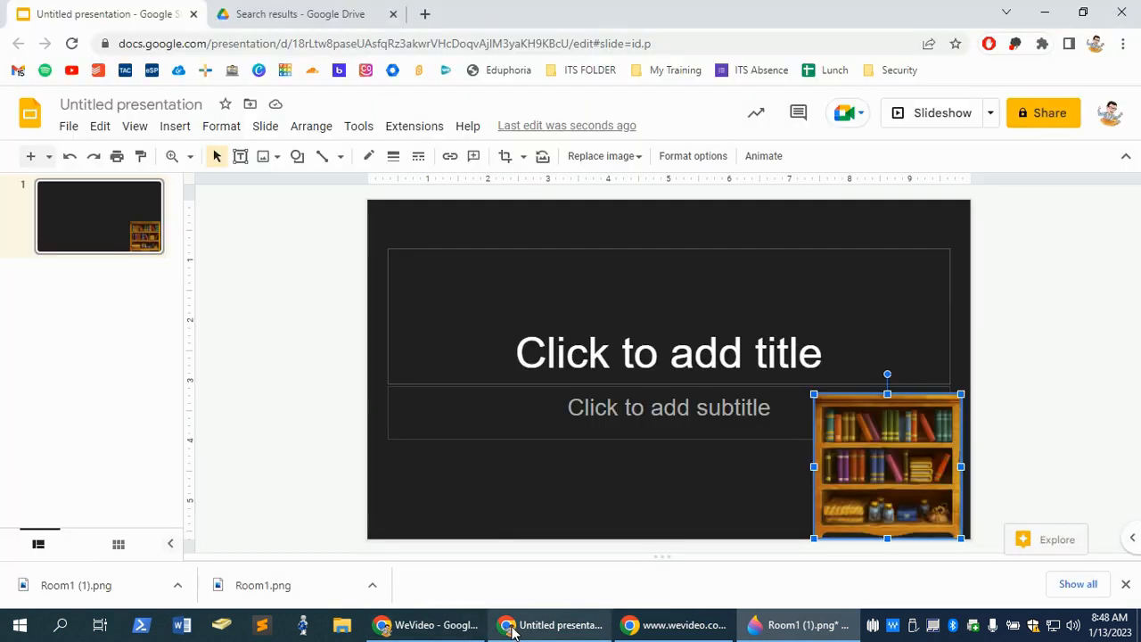
click(523, 278)
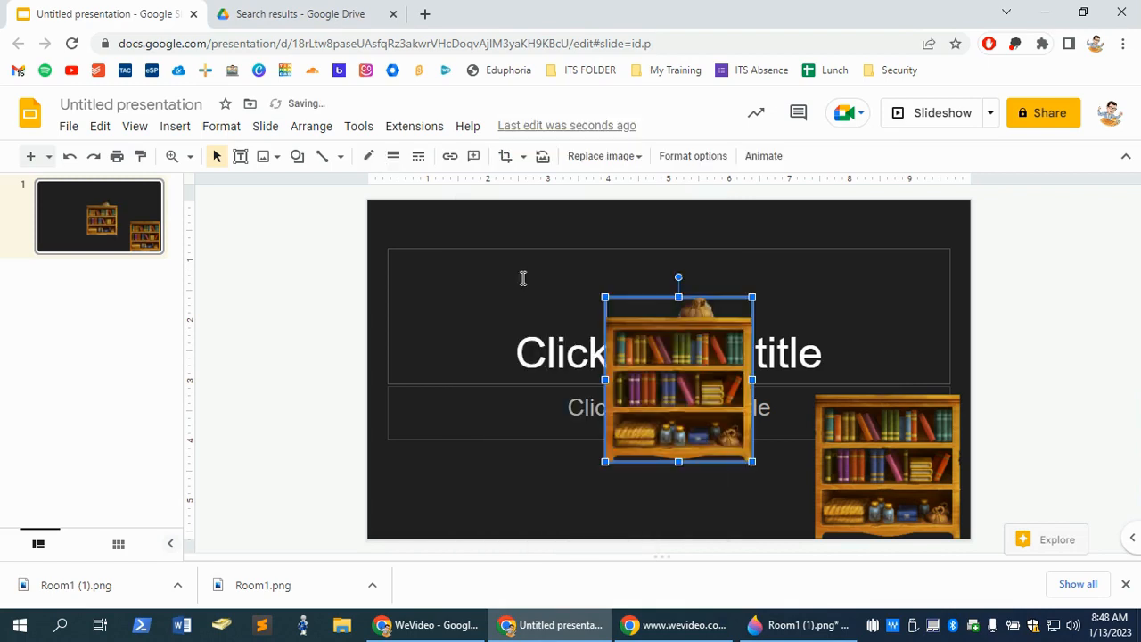
Step: Move the newly pasted bookshelf to the slide's lower-left corner and shift it up so its base lies within the slide
drag(710, 377, 475, 461)
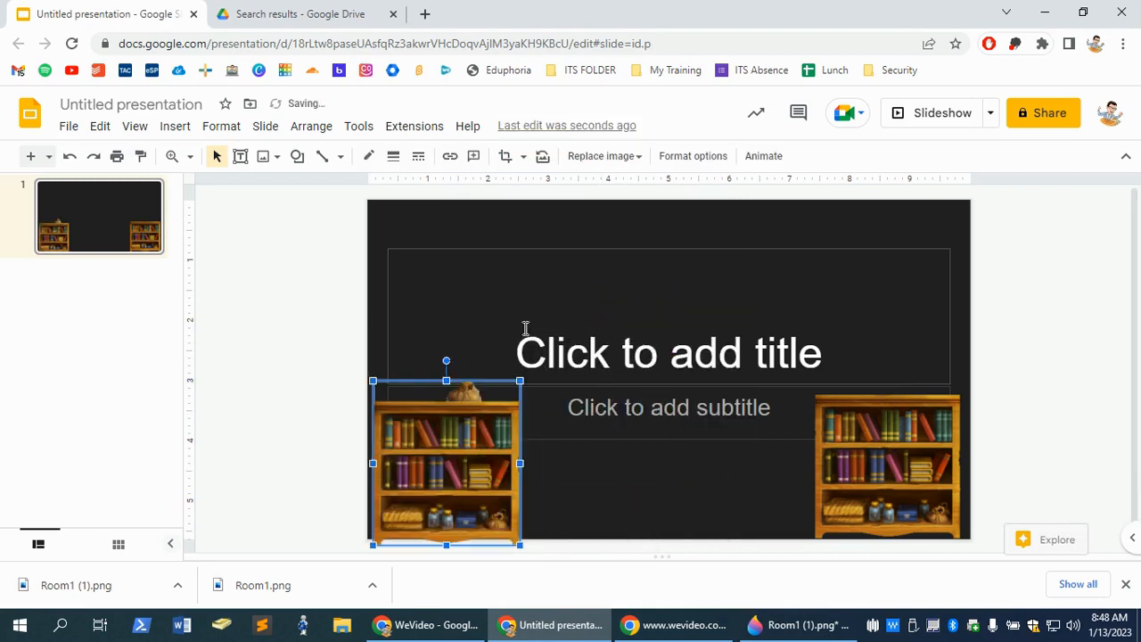
click(489, 378)
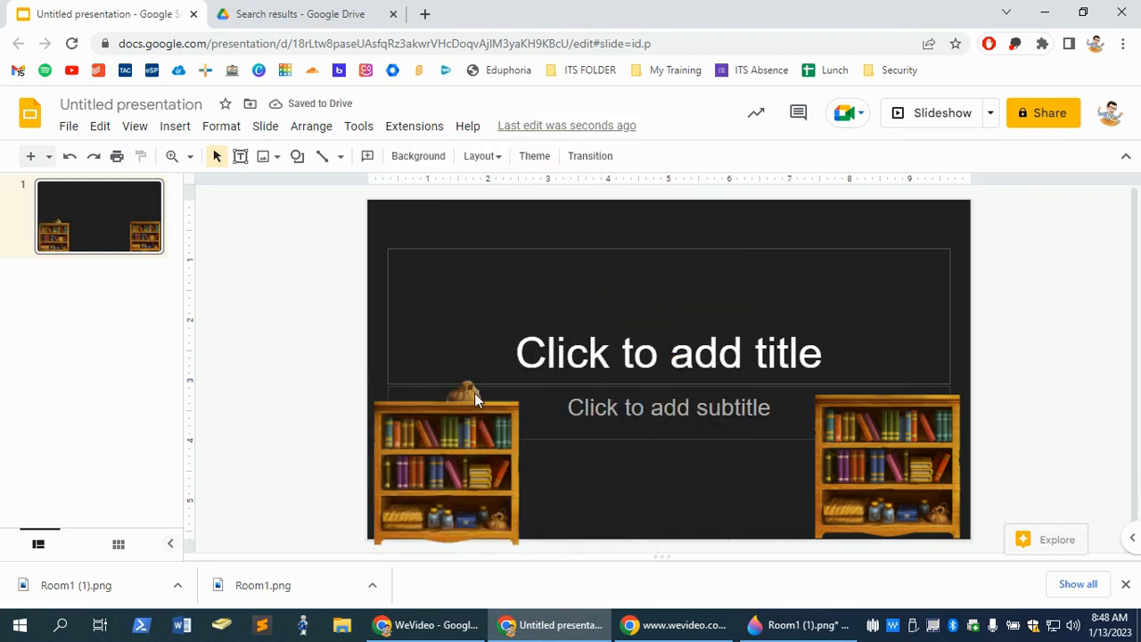
drag(432, 520, 431, 499)
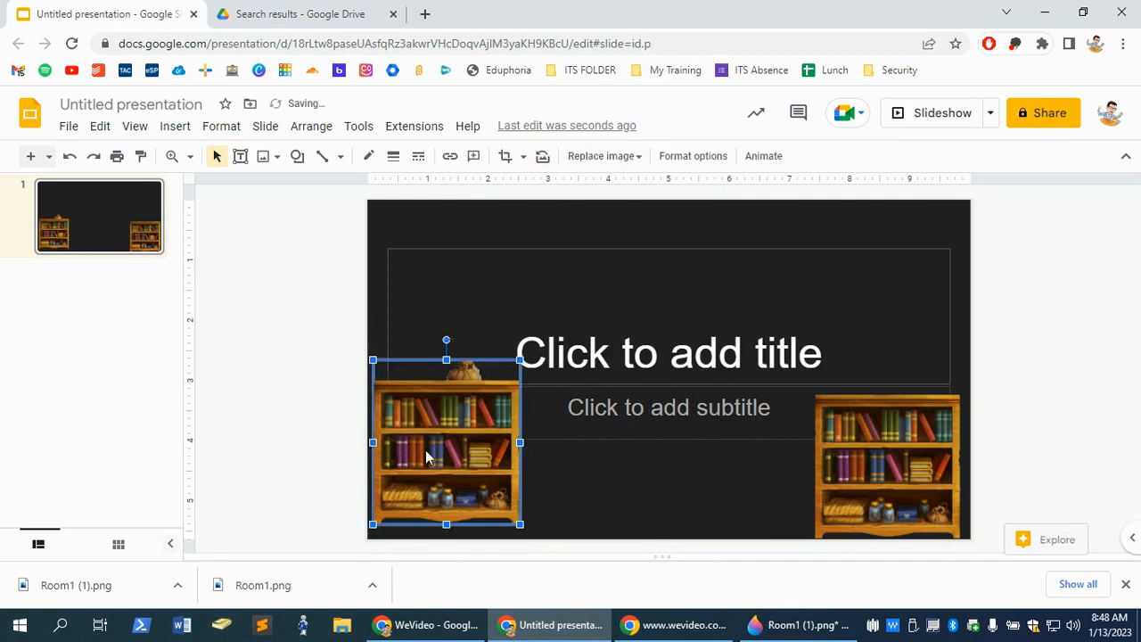
click(793, 624)
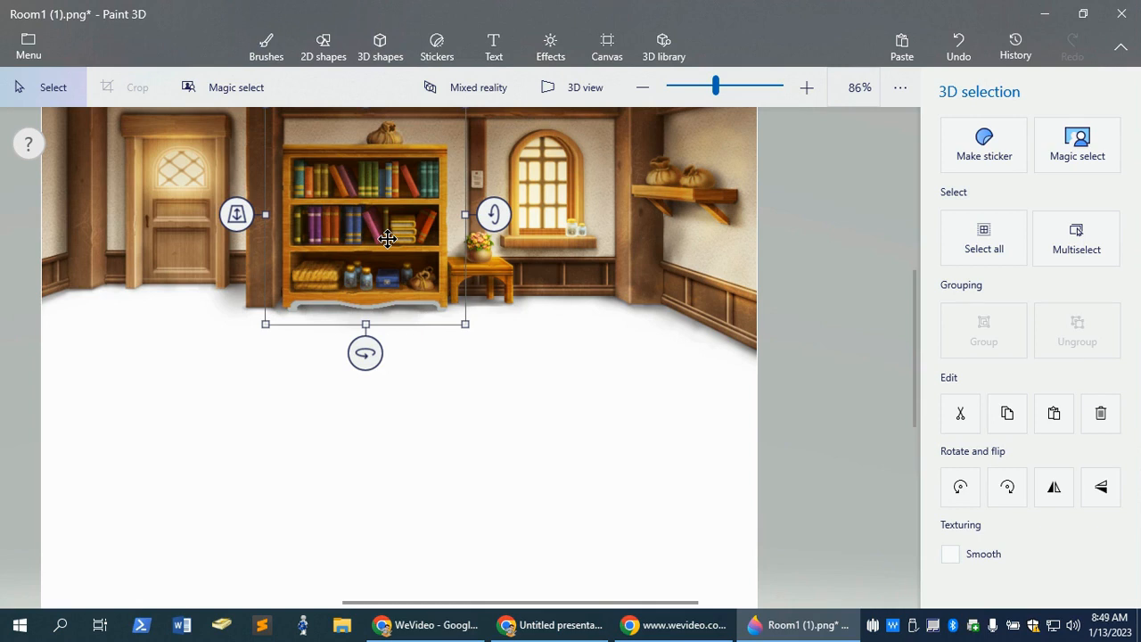
click(411, 624)
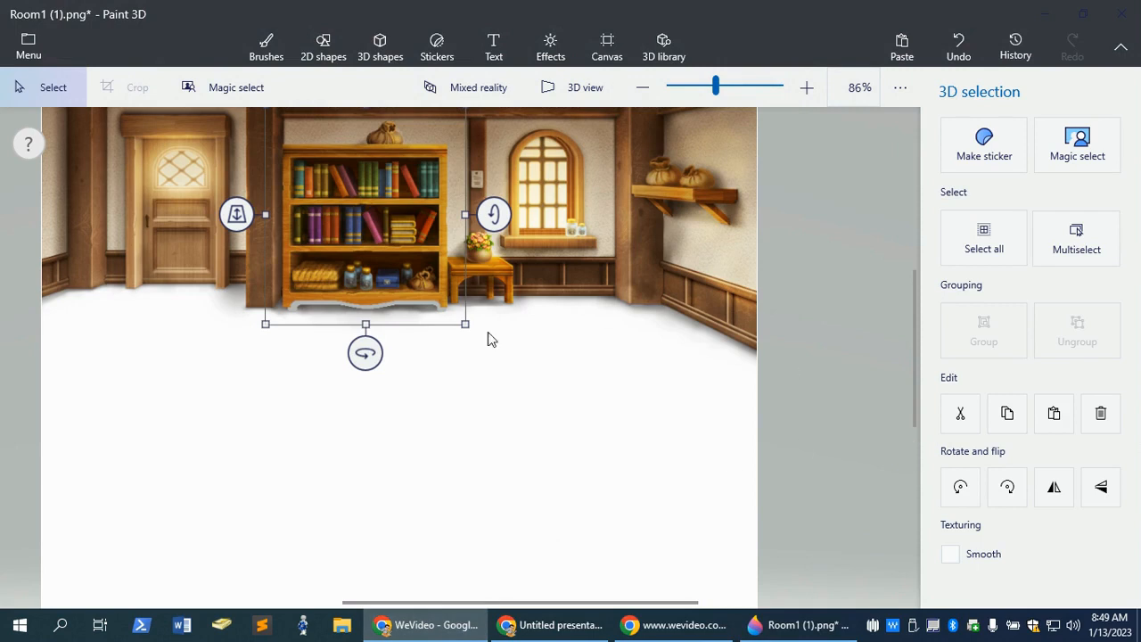
mouse_move(565, 622)
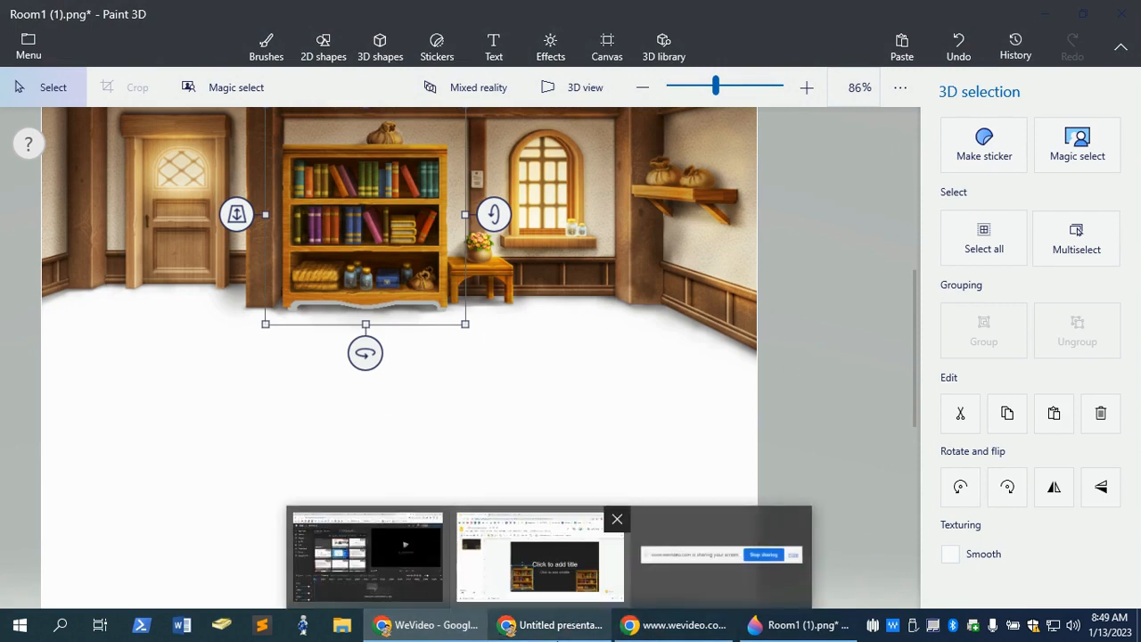